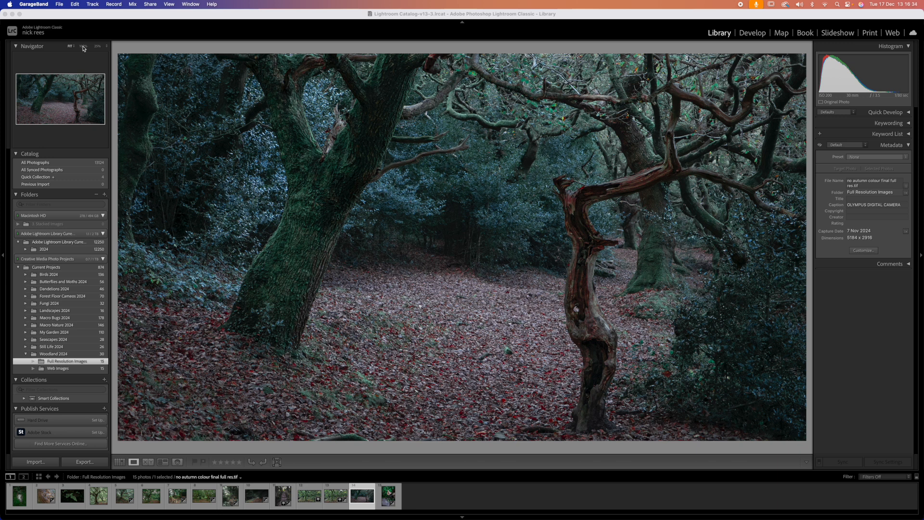
- Open the woodland photo in Develop and draw a wide tilted radial gradient mask over its upper part, extending well beyond the frame
{"action": "left_click", "coordinate": [98, 46]}
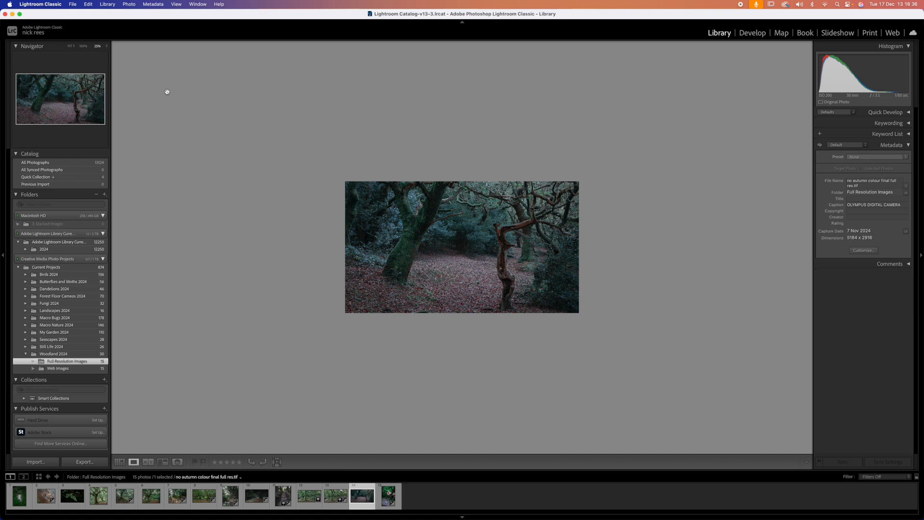
{"action": "left_click", "coordinate": [752, 33]}
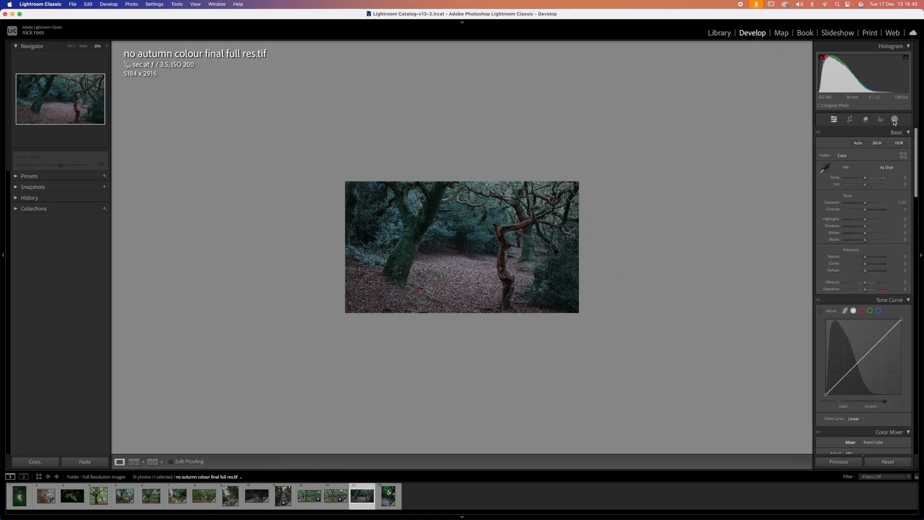
{"action": "left_click", "coordinate": [894, 119]}
{"action": "left_click", "coordinate": [842, 205]}
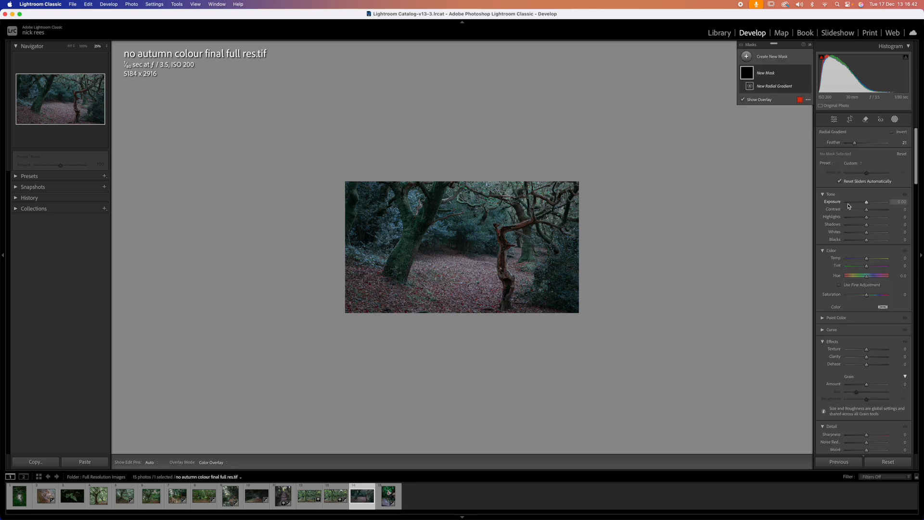
{"action": "left_click_drag", "start_coordinate": [312, 160], "coordinate": [522, 229]}
{"action": "left_click_drag", "start_coordinate": [333, 174], "coordinate": [470, 198]}
{"action": "left_click_drag", "start_coordinate": [623, 255], "coordinate": [608, 274]}
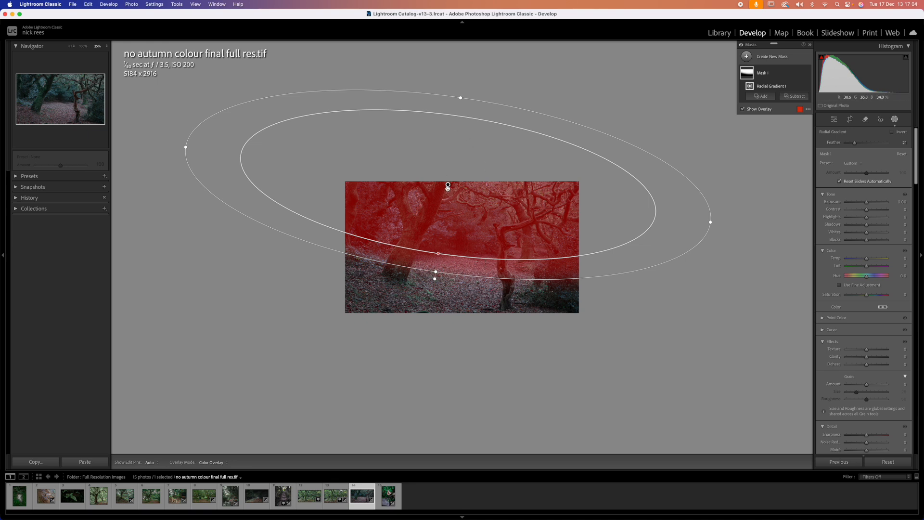
- Reshape the radial gradient by extending it slightly lower and pulling only its upper edge down to the top of the photo
{"action": "mouse_move", "coordinate": [462, 99]}
{"action": "left_mouse_down"}
{"action": "mouse_move", "coordinate": [454, 133]}
{"action": "mouse_move", "coordinate": [471, 92]}
{"action": "left_mouse_up"}
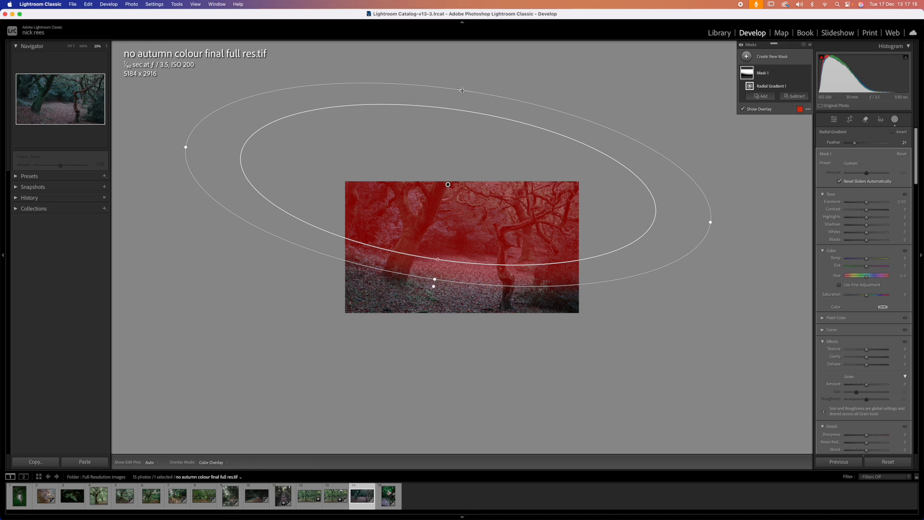
{"action": "key", "text": "alt"}
{"action": "left_click_drag", "start_coordinate": [462, 90], "coordinate": [479, 182]}
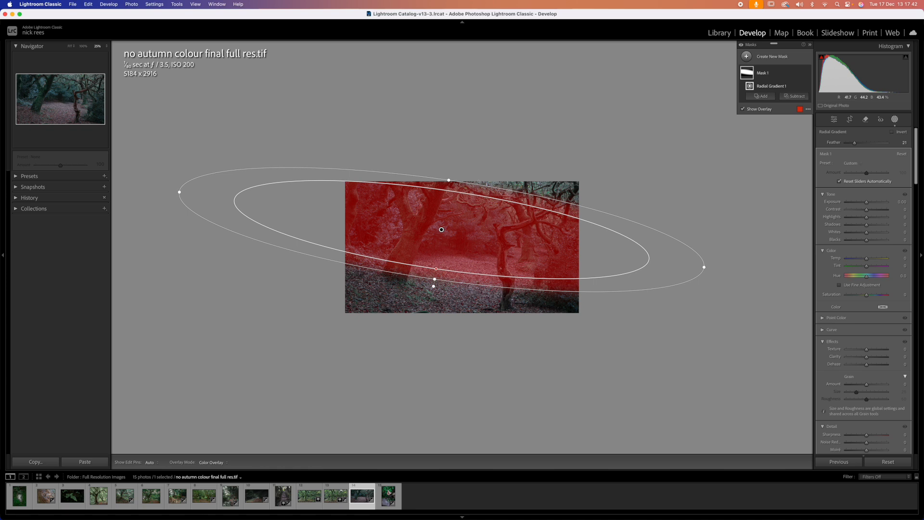
- Create mist in the radial mask with Contrast -100, Texture -50 and Dehaze -100, and raise the mask Amount to 200
{"action": "left_click", "coordinate": [70, 46]}
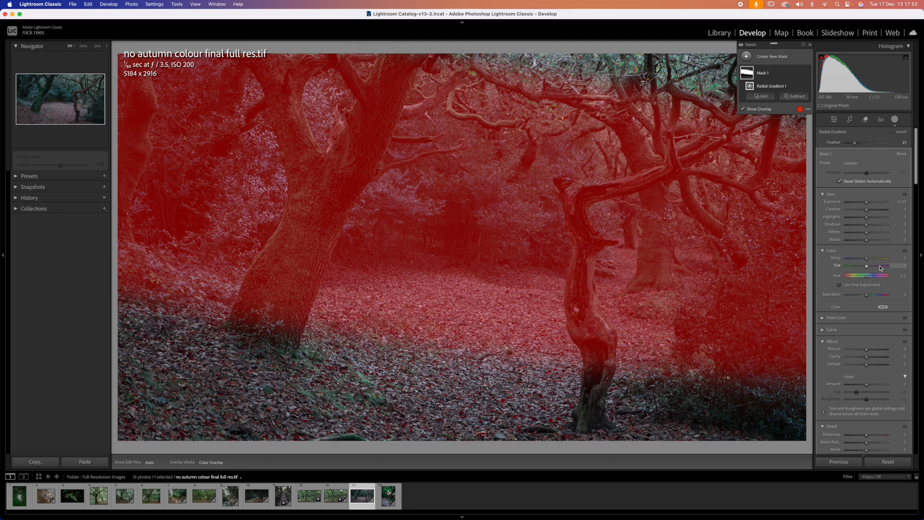
{"action": "left_click_drag", "start_coordinate": [867, 209], "coordinate": [833, 211]}
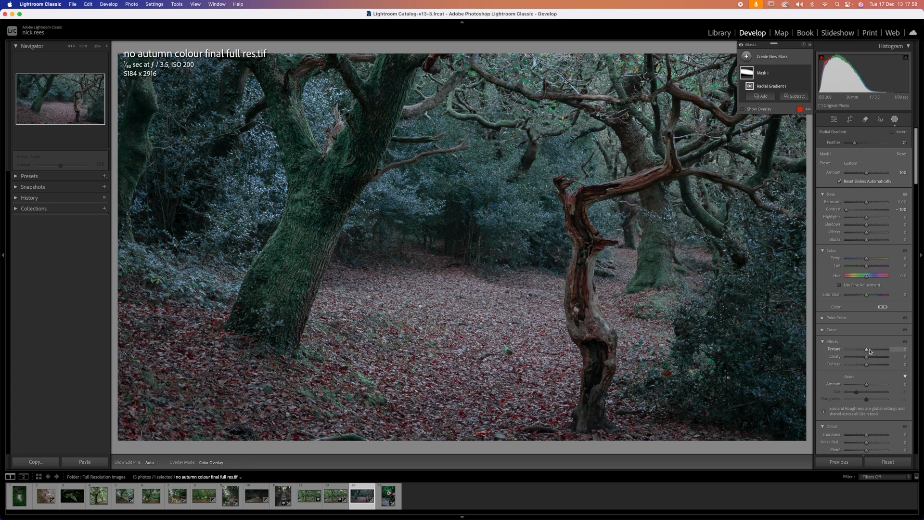
{"action": "left_click_drag", "start_coordinate": [868, 351], "coordinate": [857, 353]}
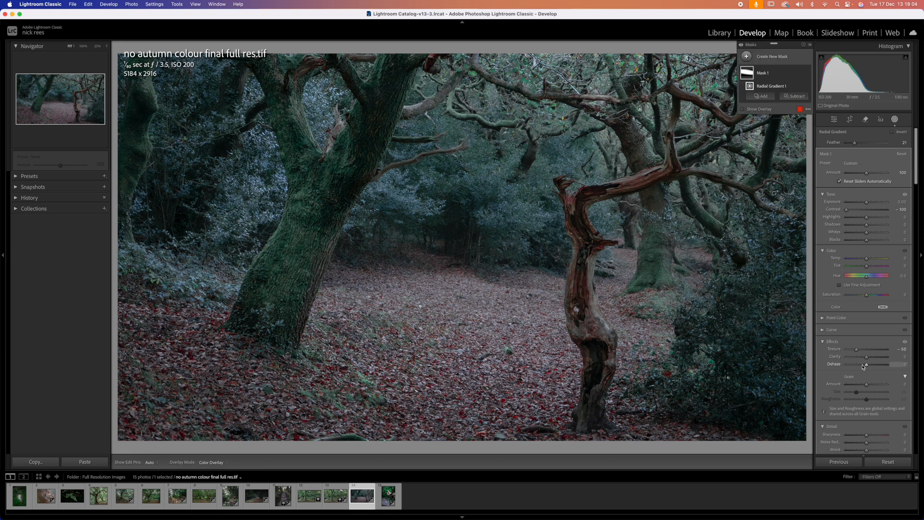
{"action": "left_click_drag", "start_coordinate": [866, 364], "coordinate": [839, 360]}
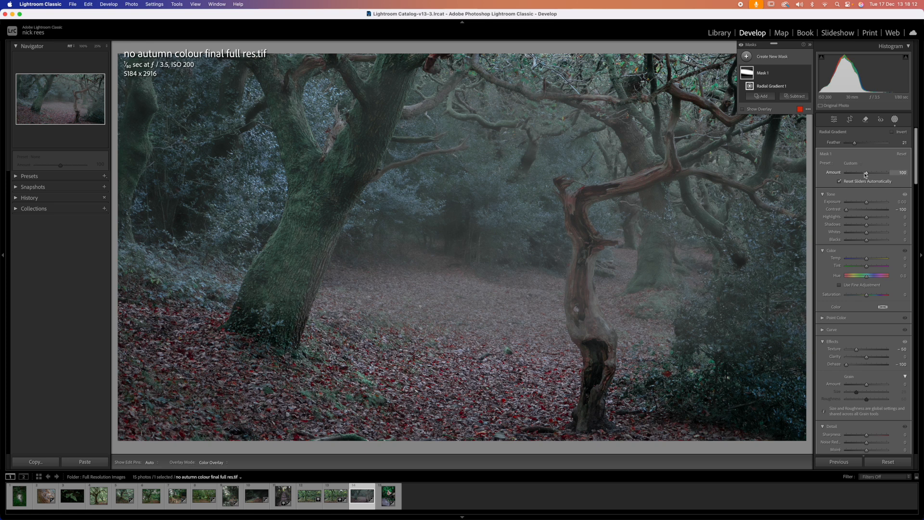
{"action": "left_click_drag", "start_coordinate": [867, 174], "coordinate": [887, 174]}
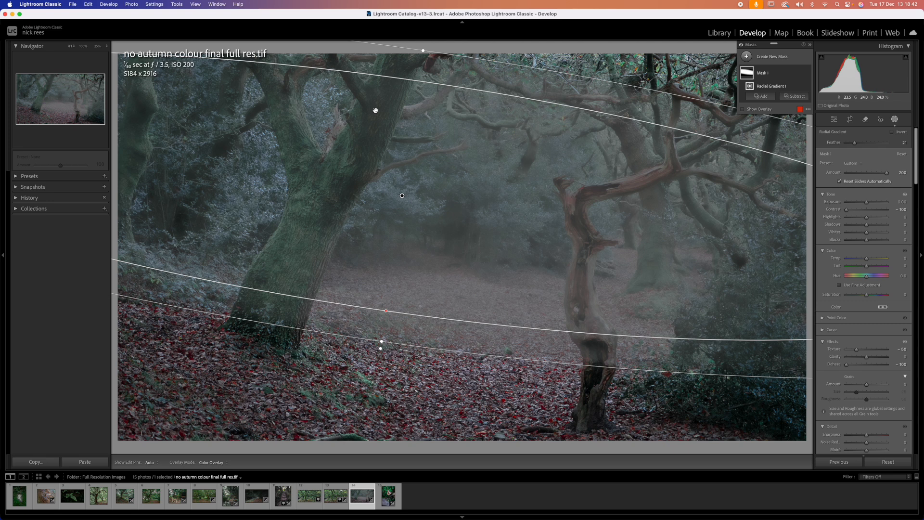
- Subtract the automatically selected subject from the mask, and add a small brush stroke beside the twisted trunk's broken tip
{"action": "left_click", "coordinate": [794, 96]}
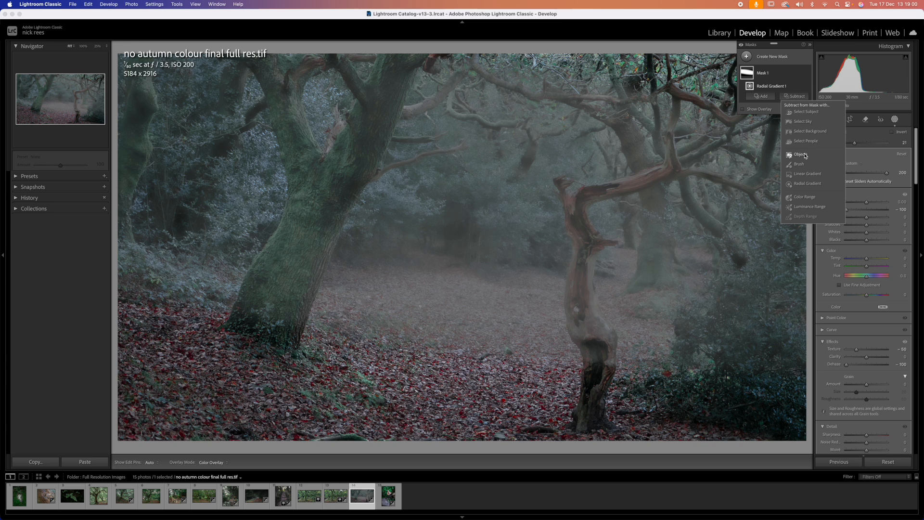
{"action": "left_click", "coordinate": [806, 111]}
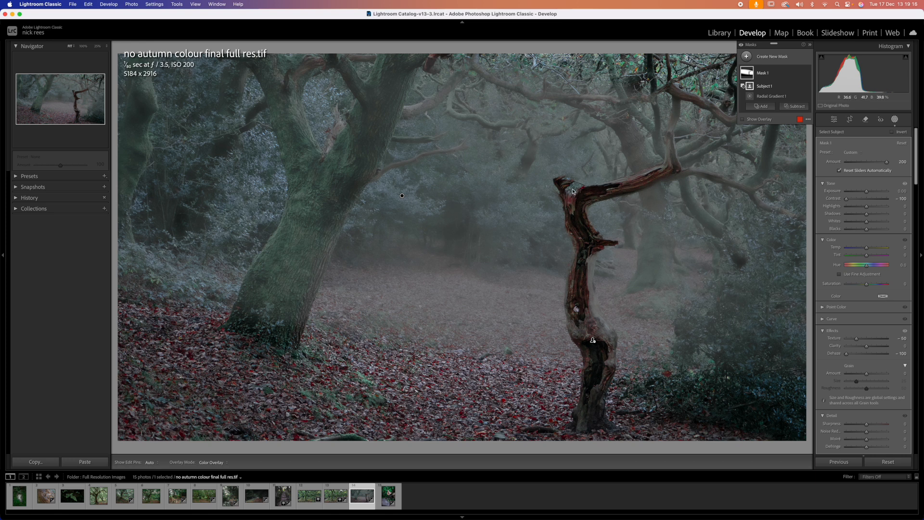
{"action": "left_click", "coordinate": [768, 107]}
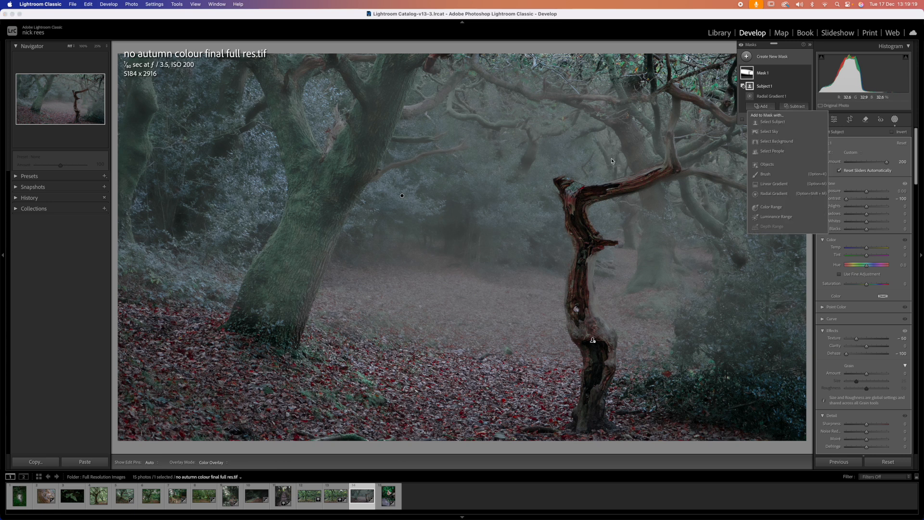
{"action": "left_click", "coordinate": [765, 174]}
{"action": "left_click_drag", "start_coordinate": [580, 181], "coordinate": [575, 183]}
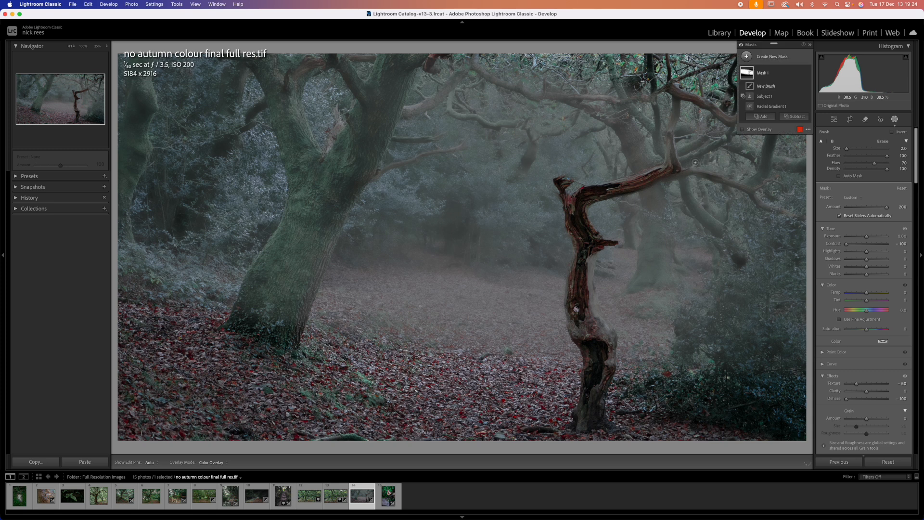
- Subtract the twisted tree's upper and outer branches from the mist mask with a size 2.0 brush
{"action": "left_click", "coordinate": [794, 116]}
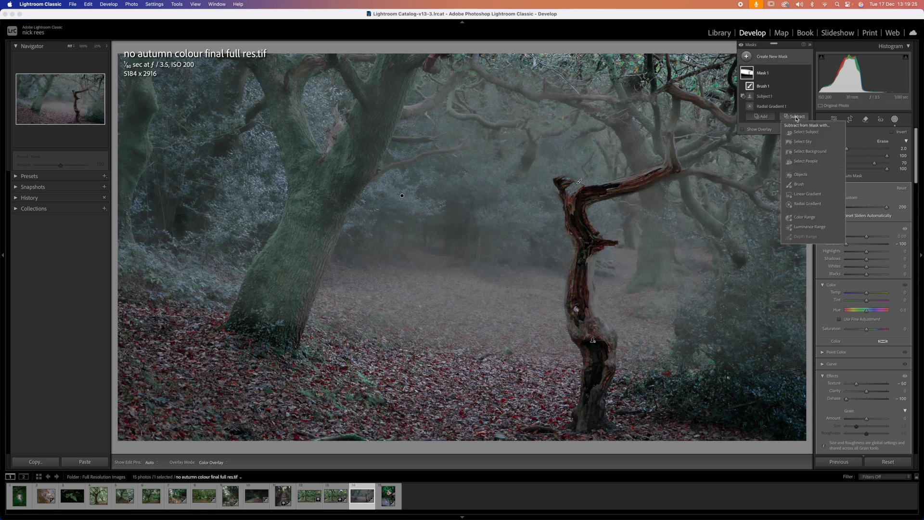
{"action": "left_click", "coordinate": [798, 184]}
{"action": "left_click_drag", "start_coordinate": [676, 102], "coordinate": [675, 119]}
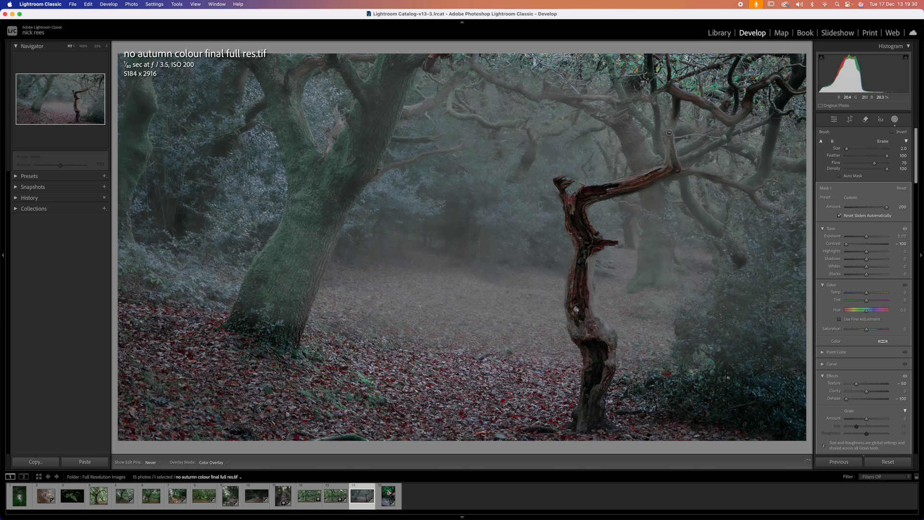
{"action": "mouse_move", "coordinate": [668, 163]}
{"action": "left_mouse_down"}
{"action": "mouse_move", "coordinate": [683, 169]}
{"action": "mouse_move", "coordinate": [671, 152]}
{"action": "left_mouse_up"}
{"action": "mouse_move", "coordinate": [731, 119]}
{"action": "left_mouse_down"}
{"action": "mouse_move", "coordinate": [759, 87]}
{"action": "mouse_move", "coordinate": [734, 118]}
{"action": "mouse_move", "coordinate": [686, 96]}
{"action": "left_mouse_up"}
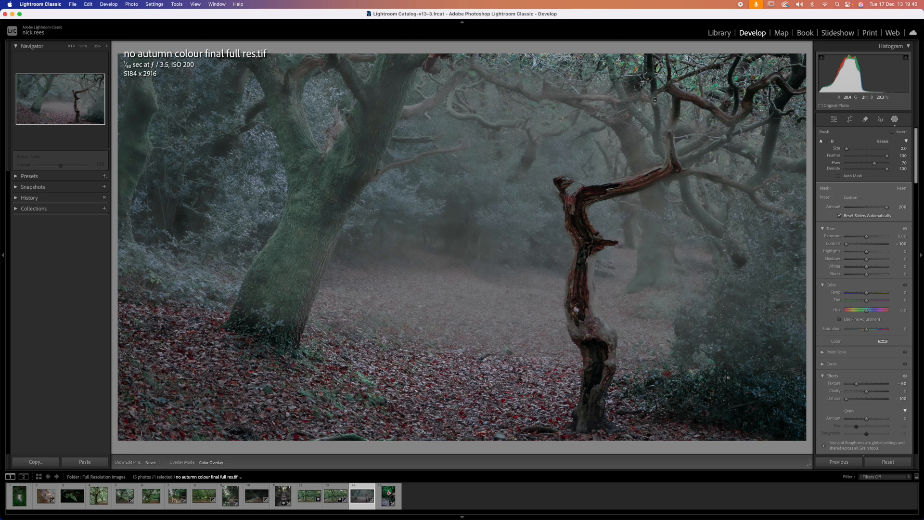
{"action": "mouse_move", "coordinate": [655, 99]}
{"action": "left_mouse_down"}
{"action": "mouse_move", "coordinate": [680, 149]}
{"action": "mouse_move", "coordinate": [671, 146]}
{"action": "mouse_move", "coordinate": [674, 170]}
{"action": "mouse_move", "coordinate": [697, 173]}
{"action": "mouse_move", "coordinate": [673, 175]}
{"action": "mouse_move", "coordinate": [740, 184]}
{"action": "left_mouse_up"}
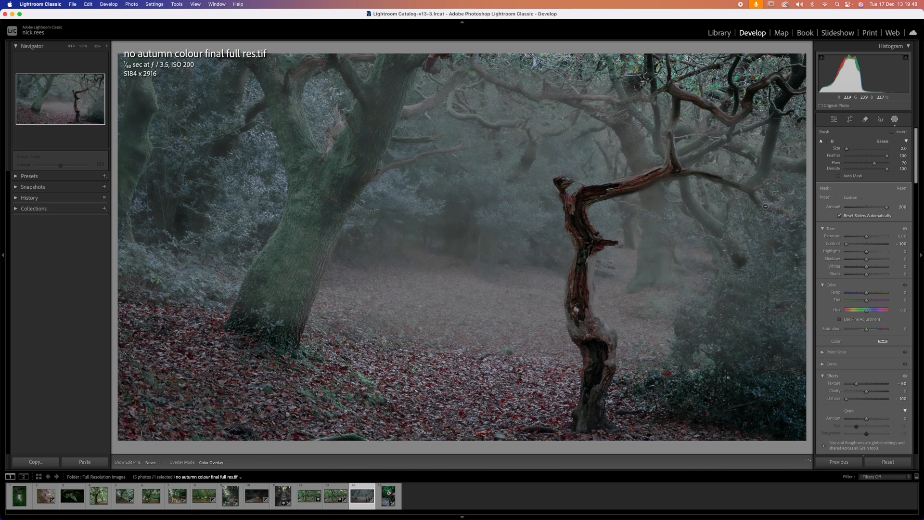
{"action": "left_click_drag", "start_coordinate": [783, 186], "coordinate": [783, 188]}
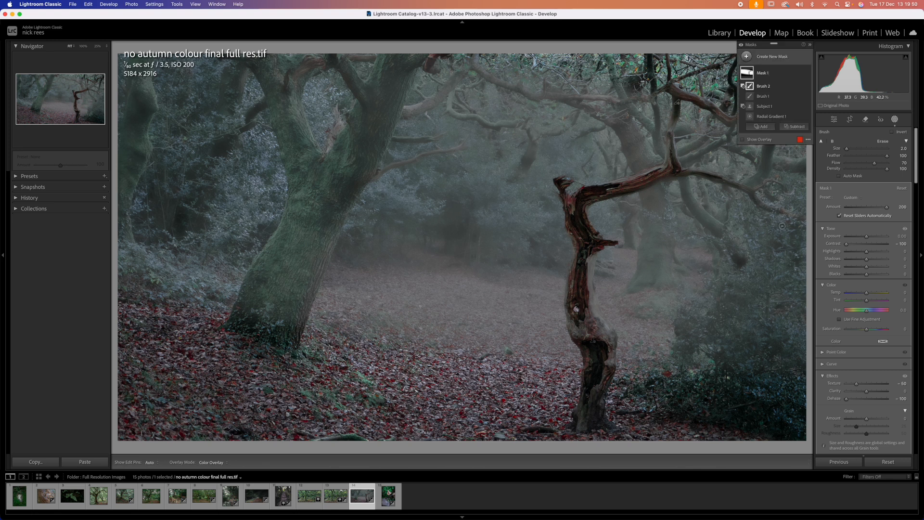
- Enlarge the subtracting brush to 7.0 and remove mist from the dark bush and the foreground foliage beside the large tree
{"action": "scroll", "coordinate": [780, 232], "scroll_direction": "up", "scroll_amount": 2}
{"action": "mouse_move", "coordinate": [780, 232]}
{"action": "left_mouse_down"}
{"action": "mouse_move", "coordinate": [795, 196]}
{"action": "mouse_move", "coordinate": [737, 223]}
{"action": "mouse_move", "coordinate": [752, 245]}
{"action": "mouse_move", "coordinate": [777, 257]}
{"action": "mouse_move", "coordinate": [755, 288]}
{"action": "mouse_move", "coordinate": [707, 308]}
{"action": "mouse_move", "coordinate": [692, 344]}
{"action": "mouse_move", "coordinate": [700, 359]}
{"action": "mouse_move", "coordinate": [760, 381]}
{"action": "mouse_move", "coordinate": [824, 330]}
{"action": "mouse_move", "coordinate": [810, 306]}
{"action": "mouse_move", "coordinate": [748, 317]}
{"action": "mouse_move", "coordinate": [794, 266]}
{"action": "mouse_move", "coordinate": [802, 231]}
{"action": "mouse_move", "coordinate": [790, 180]}
{"action": "mouse_move", "coordinate": [786, 284]}
{"action": "left_mouse_up"}
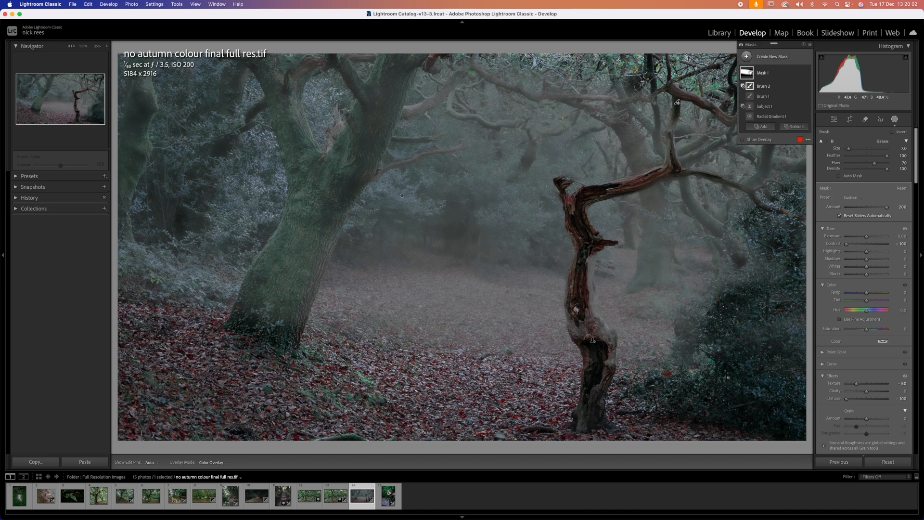
{"action": "mouse_move", "coordinate": [133, 268]}
{"action": "left_mouse_down"}
{"action": "mouse_move", "coordinate": [172, 290]}
{"action": "mouse_move", "coordinate": [148, 289]}
{"action": "mouse_move", "coordinate": [183, 299]}
{"action": "left_mouse_up"}
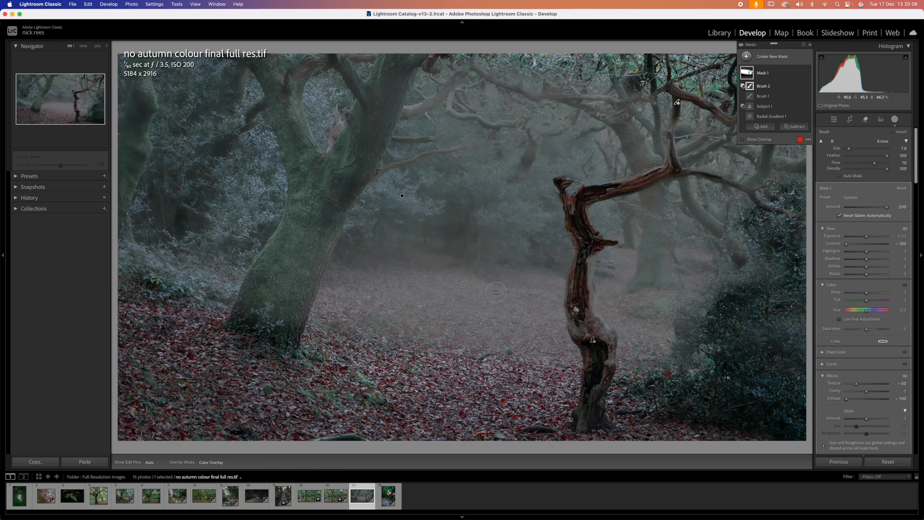
- Soften the radial gradient's edge by raising its Feather to 39
{"action": "left_click", "coordinate": [748, 73]}
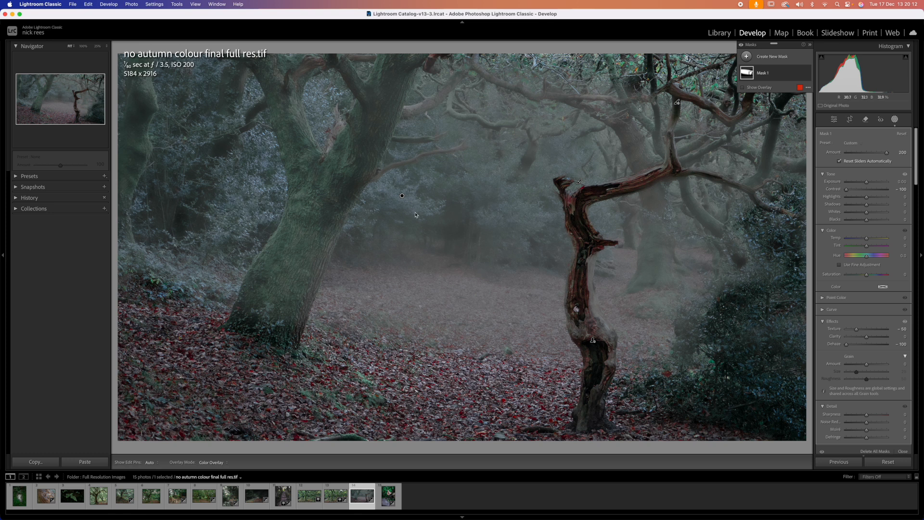
{"action": "left_click_drag", "start_coordinate": [401, 195], "coordinate": [420, 285]}
{"action": "key", "text": "alt"}
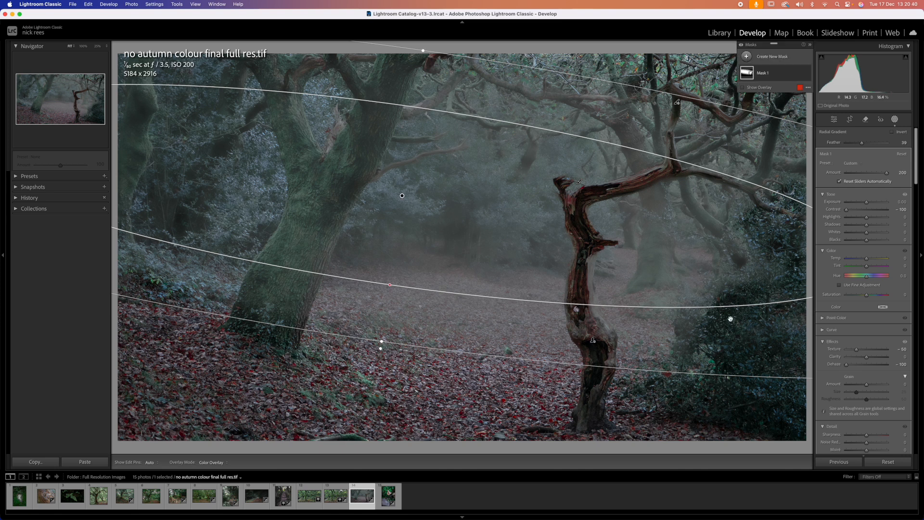
- Subtract the dark bush's edge and nearby branches from the mask with another brush, moving the Masks panel clear of the branches
{"action": "left_click", "coordinate": [749, 75]}
{"action": "left_click", "coordinate": [795, 126]}
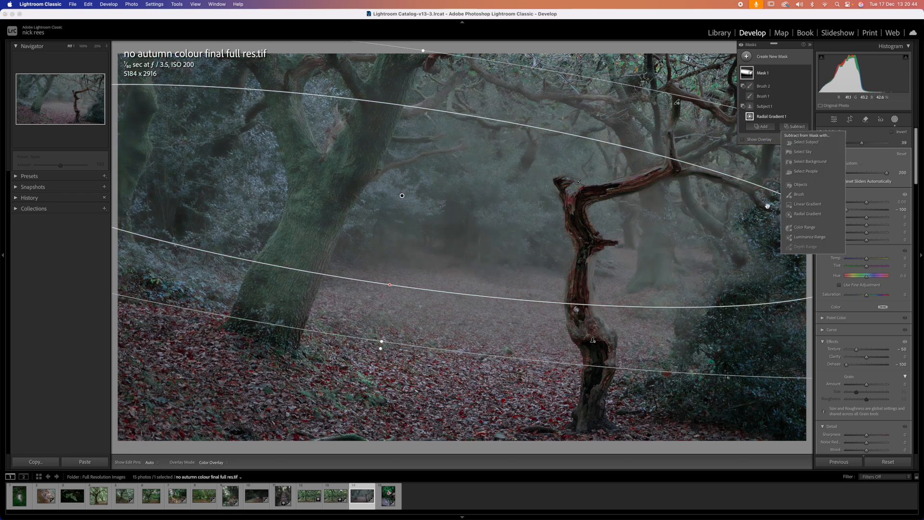
{"action": "left_click", "coordinate": [799, 194]}
{"action": "key", "text": "h"}
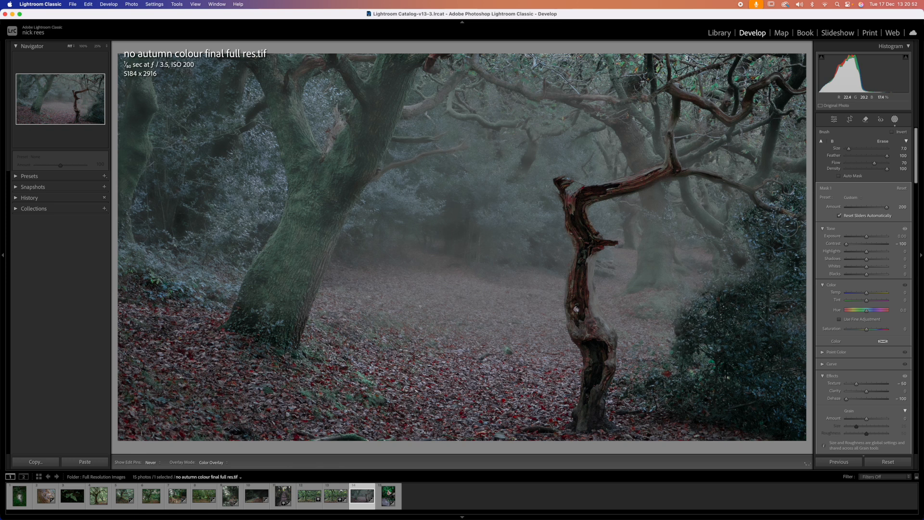
{"action": "key", "text": "h"}
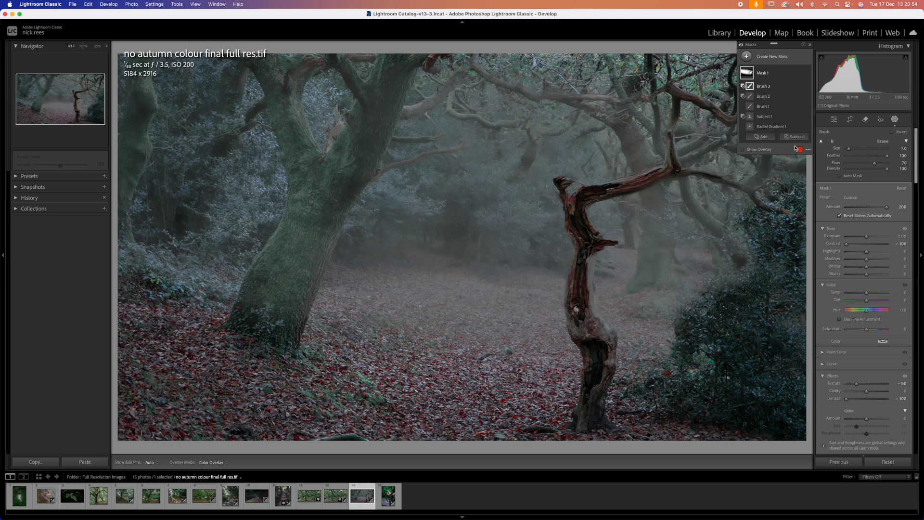
{"action": "left_click_drag", "start_coordinate": [762, 46], "coordinate": [477, 45]}
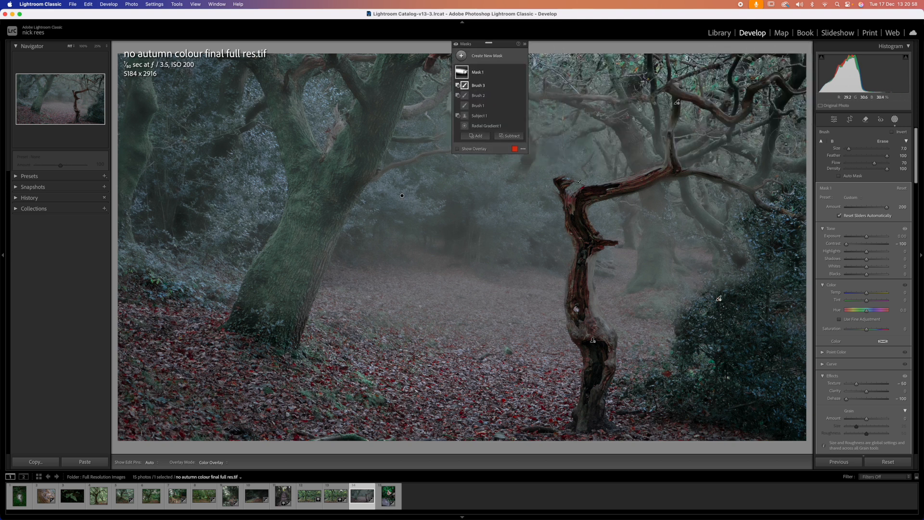
{"action": "key", "text": "h"}
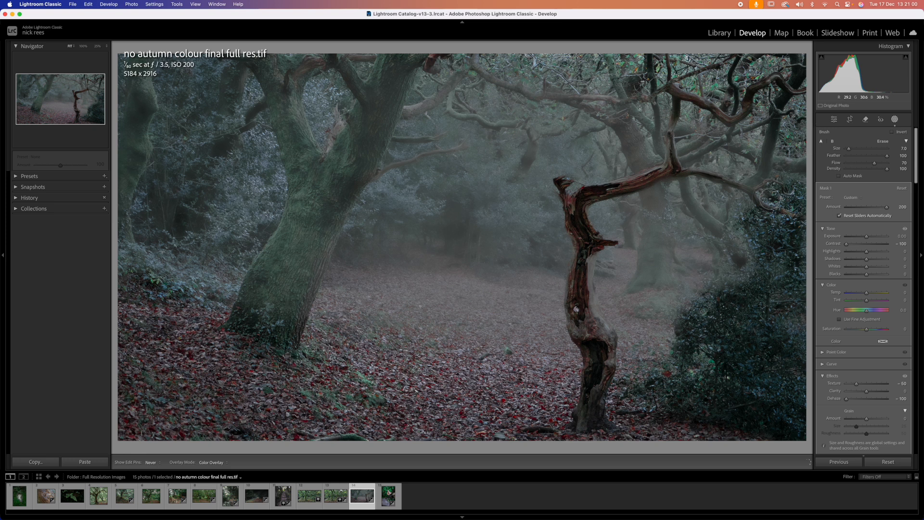
{"action": "key", "text": "h"}
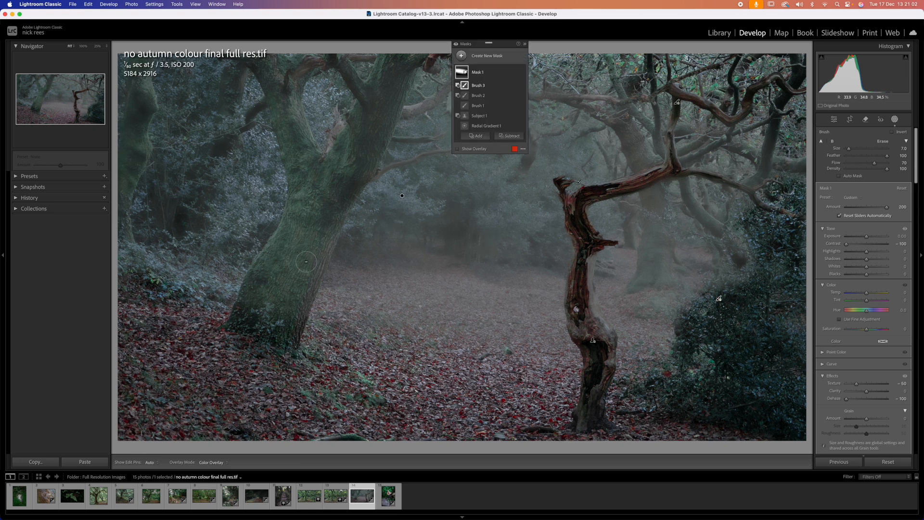
- Subtract the large mossy foreground tree from the mist mask using an Objects selection
{"action": "left_click", "coordinate": [509, 136]}
{"action": "left_click", "coordinate": [515, 194]}
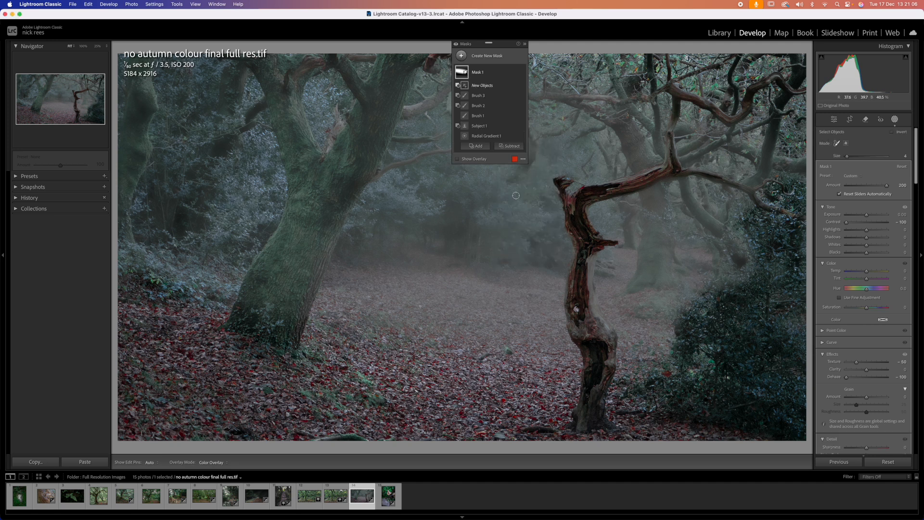
{"action": "mouse_move", "coordinate": [232, 54]}
{"action": "left_mouse_down"}
{"action": "mouse_move", "coordinate": [269, 110]}
{"action": "mouse_move", "coordinate": [281, 202]}
{"action": "mouse_move", "coordinate": [229, 317]}
{"action": "mouse_move", "coordinate": [288, 352]}
{"action": "mouse_move", "coordinate": [427, 57]}
{"action": "mouse_move", "coordinate": [380, 52]}
{"action": "mouse_move", "coordinate": [358, 87]}
{"action": "mouse_move", "coordinate": [355, 65]}
{"action": "mouse_move", "coordinate": [337, 53]}
{"action": "mouse_move", "coordinate": [237, 58]}
{"action": "left_mouse_up"}
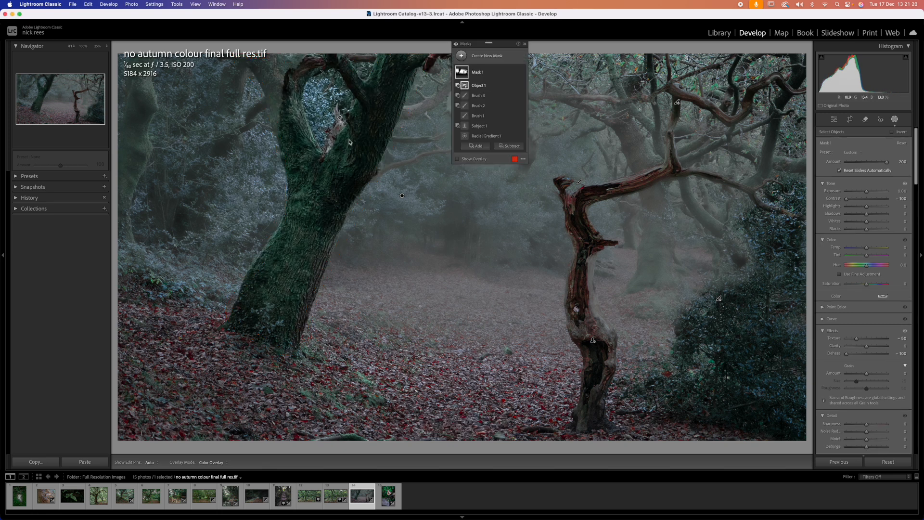
- Add a brush to the mist mask and paint mist back into the gap between the large tree's forked limbs
{"action": "left_click", "coordinate": [475, 146]}
{"action": "left_click", "coordinate": [481, 216]}
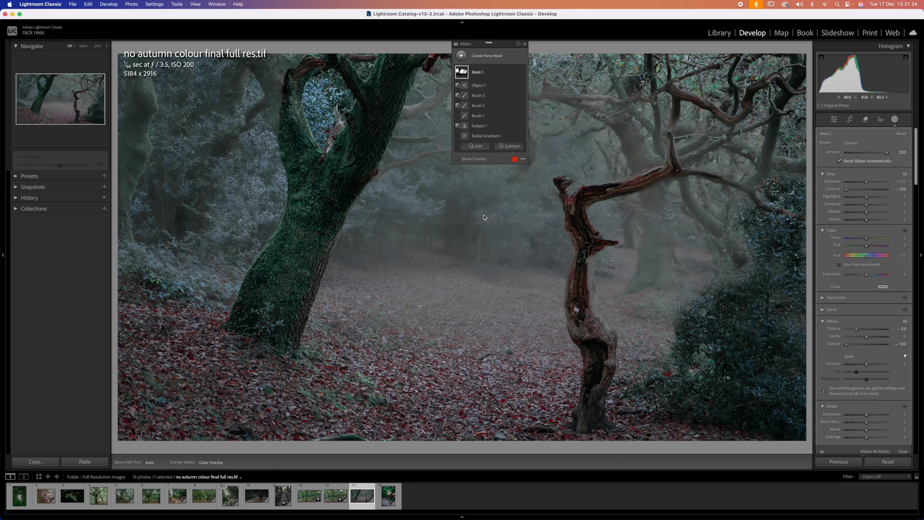
{"action": "key", "text": "h"}
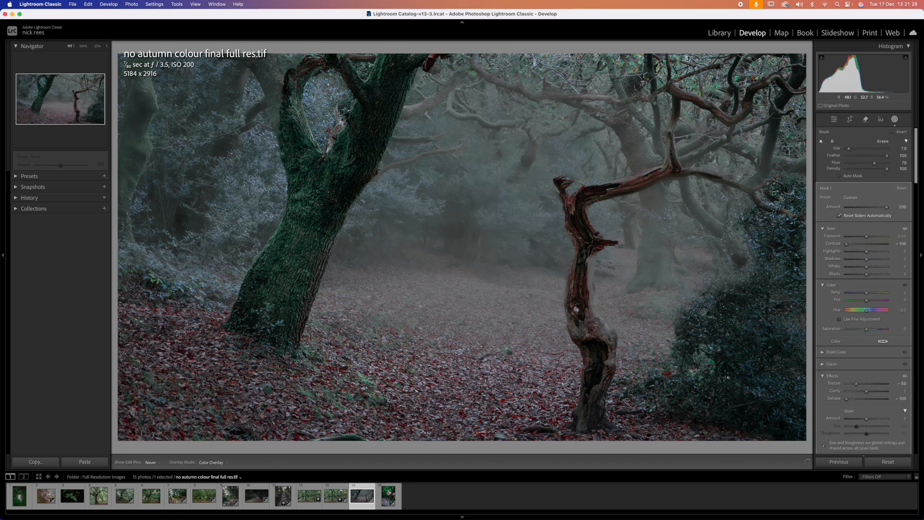
{"action": "key", "text": "h"}
{"action": "left_click", "coordinate": [327, 89]}
{"action": "scroll", "coordinate": [327, 87], "scroll_direction": "down", "scroll_amount": 2}
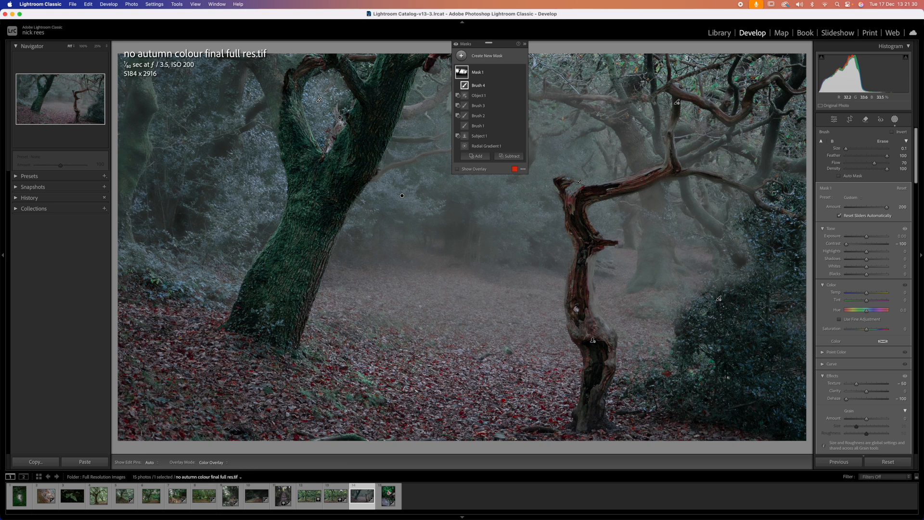
- Enlarge the adding brush to 3.0 and touch up the mist around the large tree's upper limbs
{"action": "key", "text": "h"}
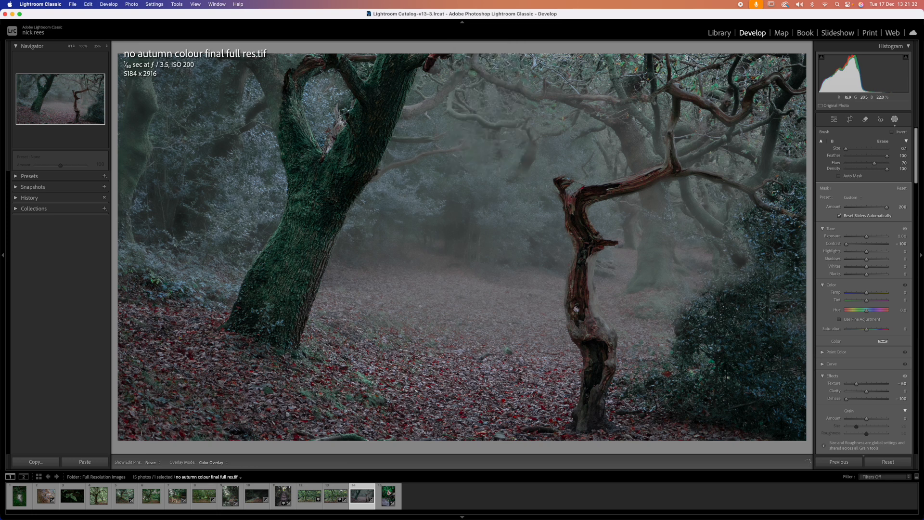
{"action": "key", "text": "h"}
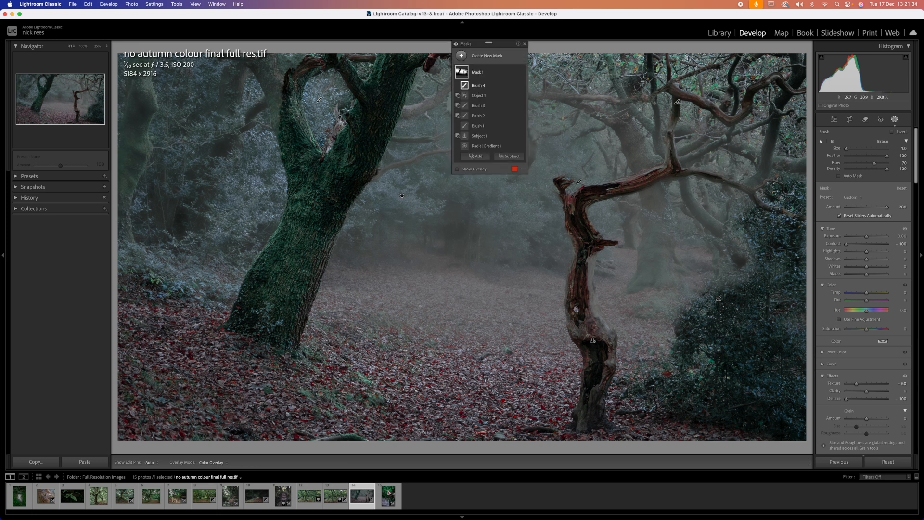
{"action": "key", "text": "h"}
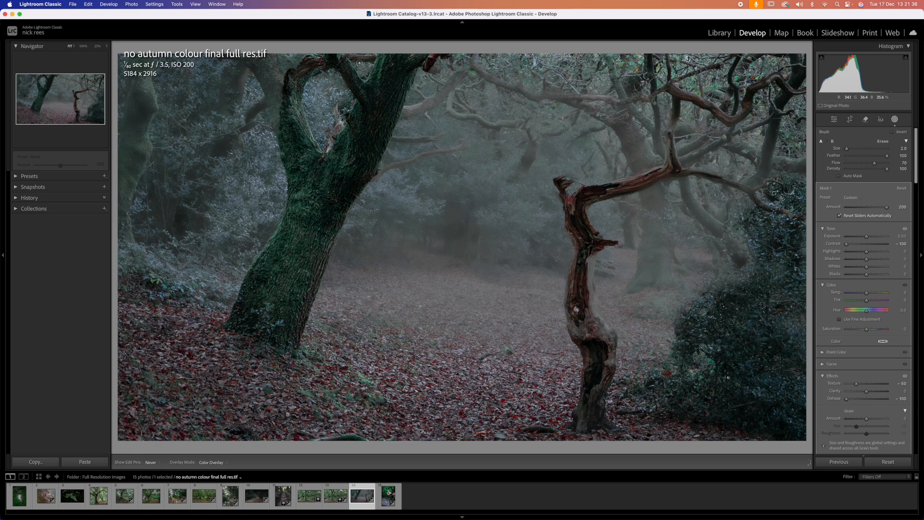
{"action": "key", "text": "h"}
{"action": "key", "text": "h"}
{"action": "key", "text": "h"}
{"action": "key", "text": "h"}
{"action": "key", "text": "h"}
{"action": "key", "text": "bracketleft"}
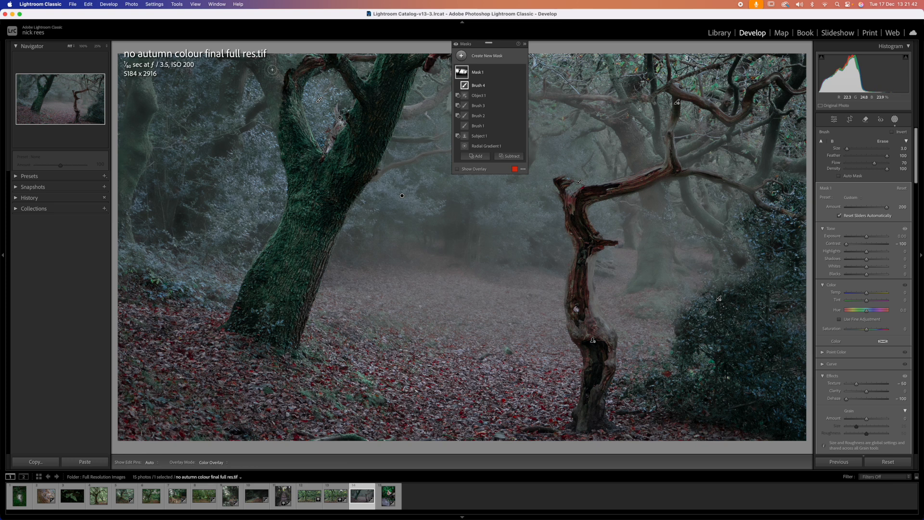
- Subtract from the mask with a new size 5.0 brush, clearing mist from the large tree's outer forked limb
{"action": "left_click", "coordinate": [509, 155]}
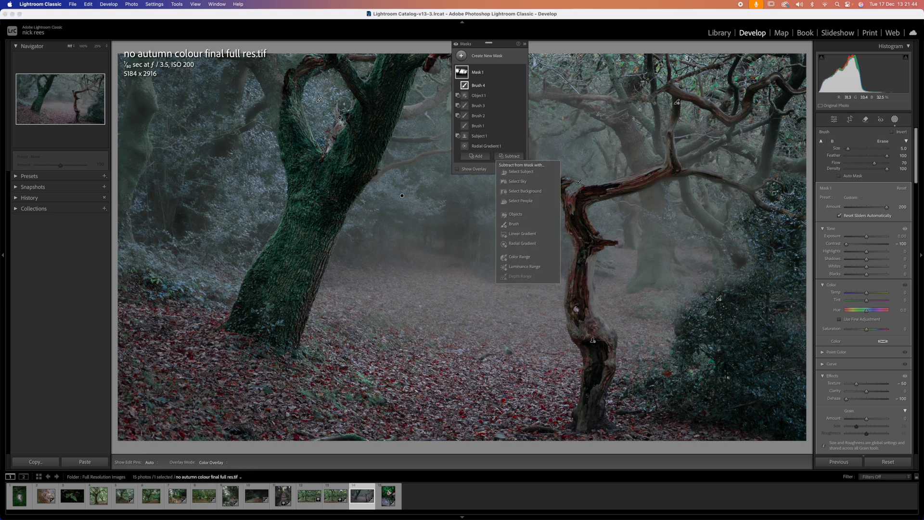
{"action": "left_click", "coordinate": [260, 63]}
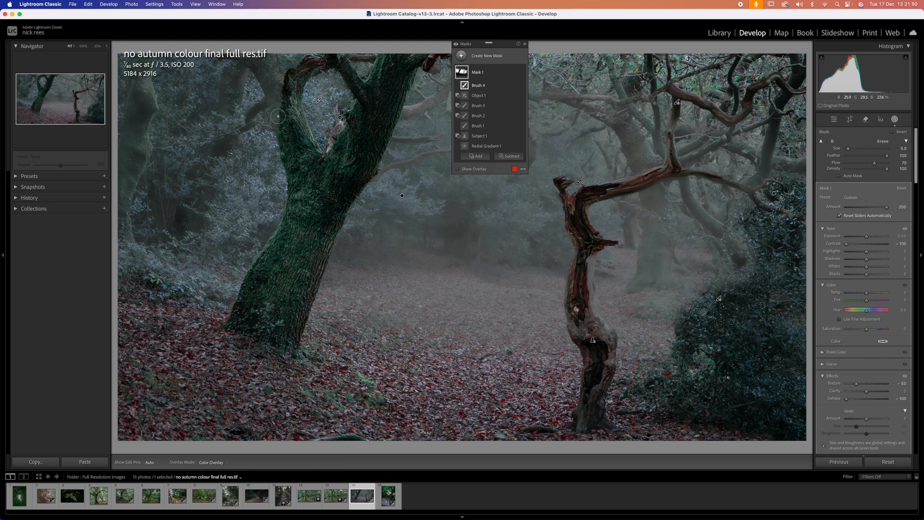
{"action": "left_click", "coordinate": [506, 157]}
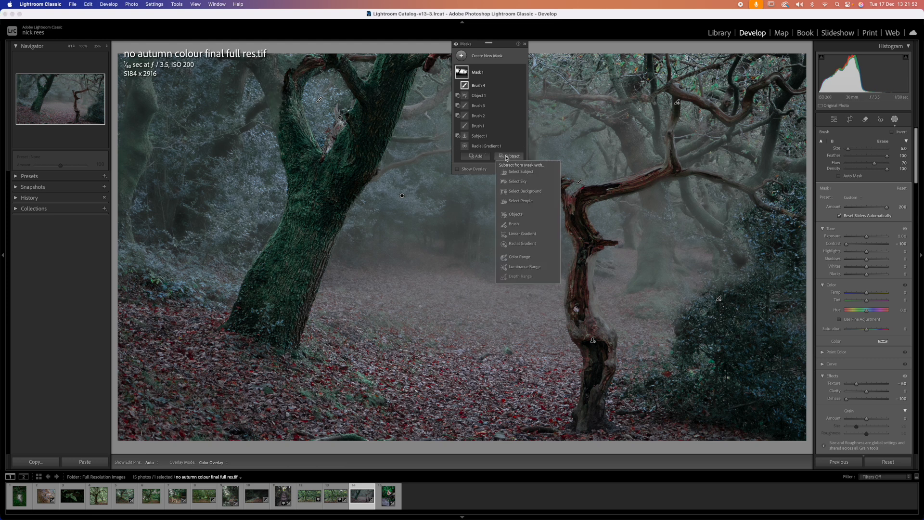
{"action": "left_click", "coordinate": [514, 225]}
{"action": "key", "text": "h"}
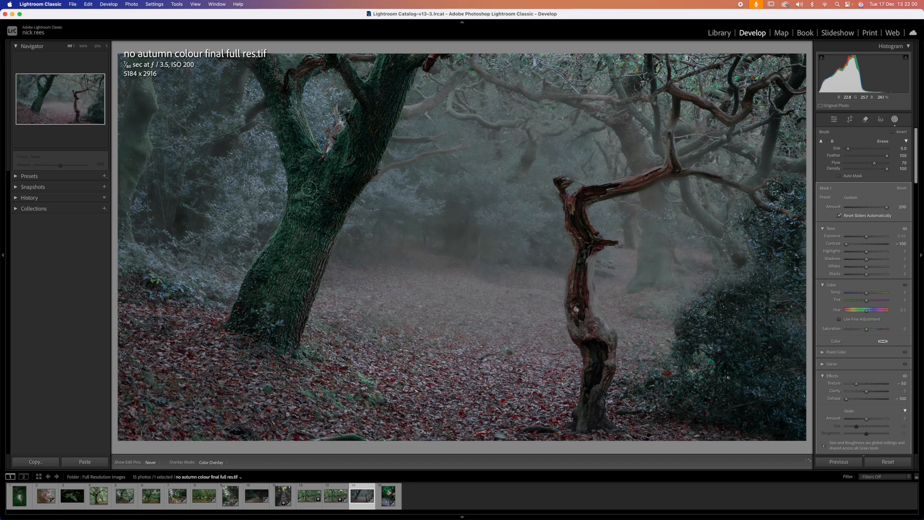
{"action": "key", "text": "h"}
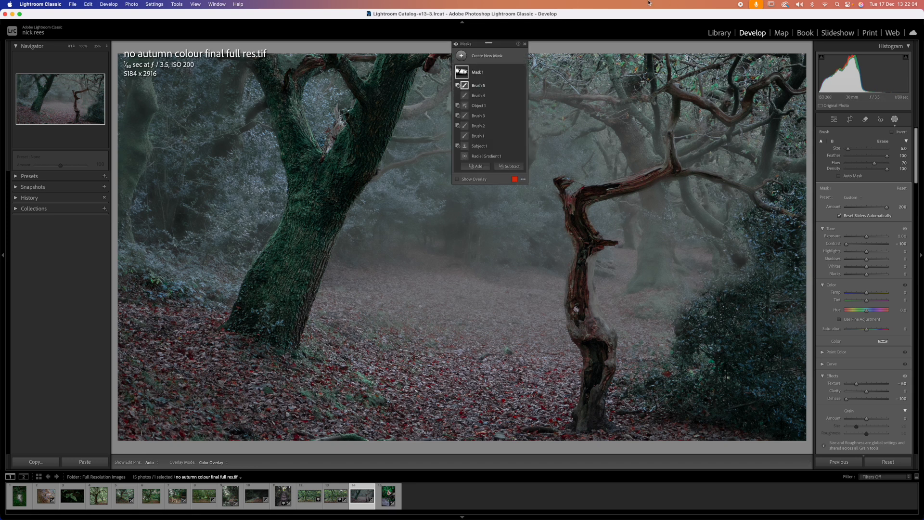
- Exit masking and zoom the photo out to 12.5%, and to 25%, to examine the overall mist effect
{"action": "left_click_drag", "start_coordinate": [483, 43], "coordinate": [179, 46]}
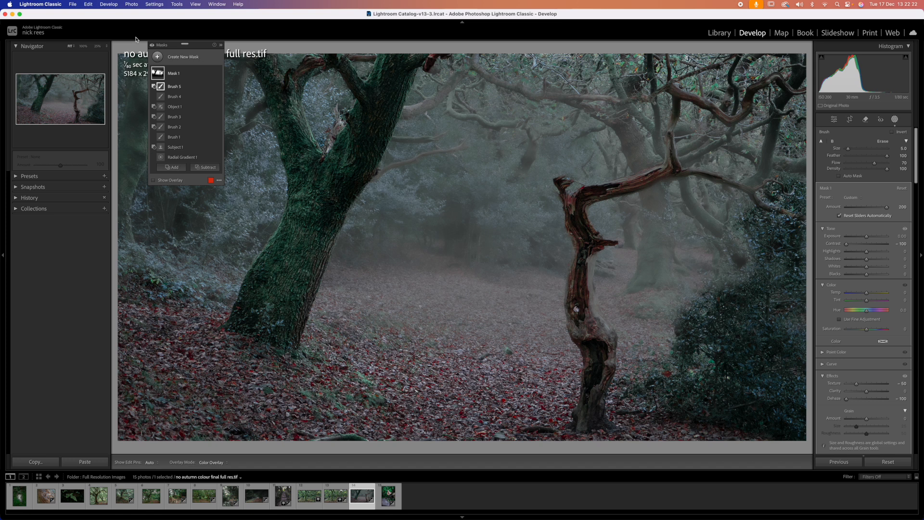
{"action": "left_click", "coordinate": [106, 46]}
{"action": "left_click", "coordinate": [106, 53]}
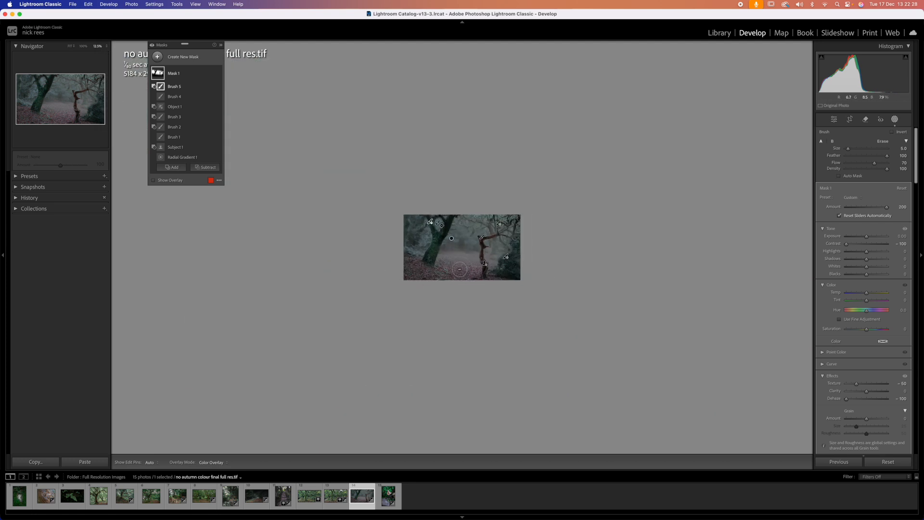
{"action": "left_click", "coordinate": [894, 120]}
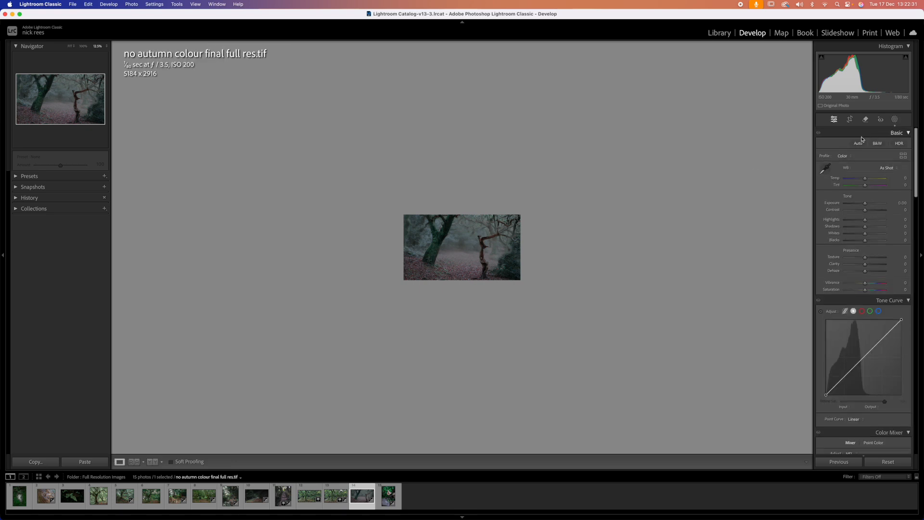
{"action": "left_click", "coordinate": [106, 47]}
{"action": "left_click", "coordinate": [112, 52]}
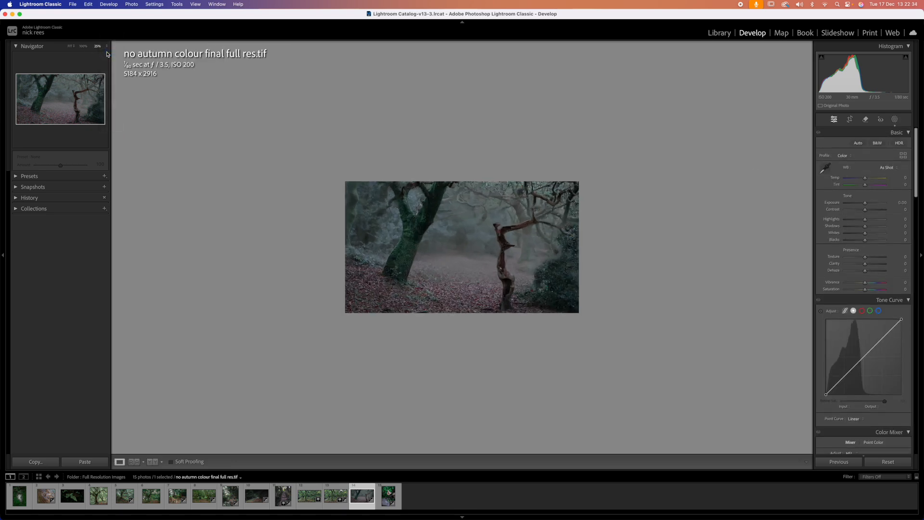